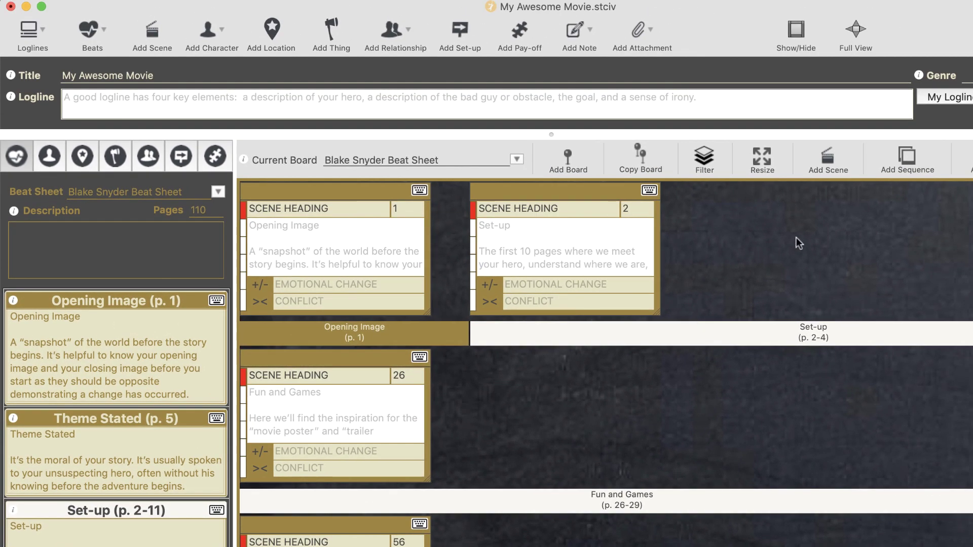
Hide the beats section and show it again
{"action": "left_click", "coordinate": [796, 34]}
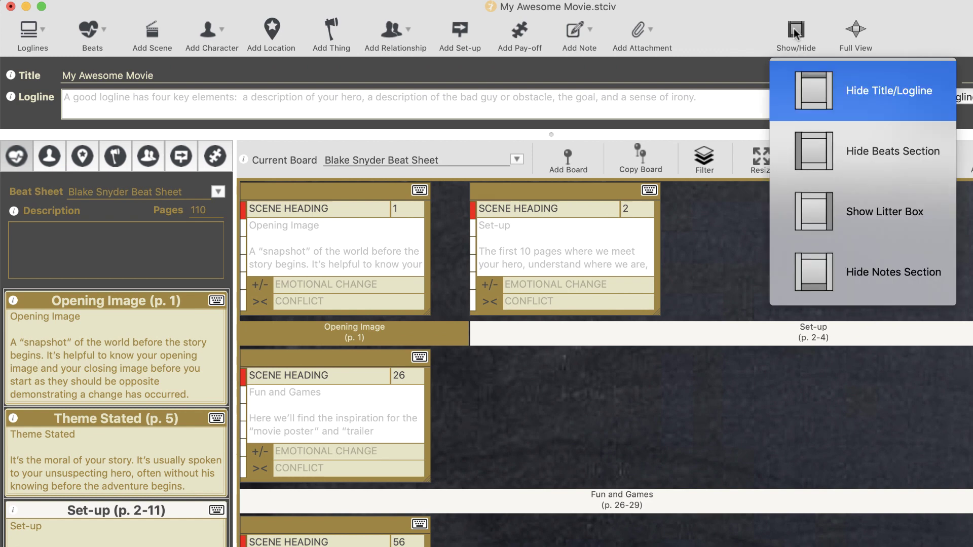
{"action": "left_click", "coordinate": [803, 137]}
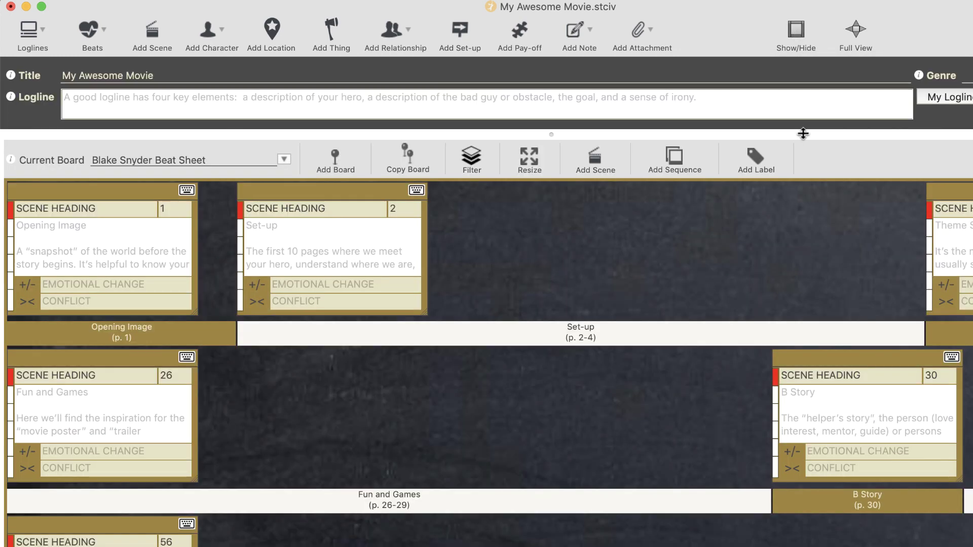
{"action": "left_click", "coordinate": [799, 31]}
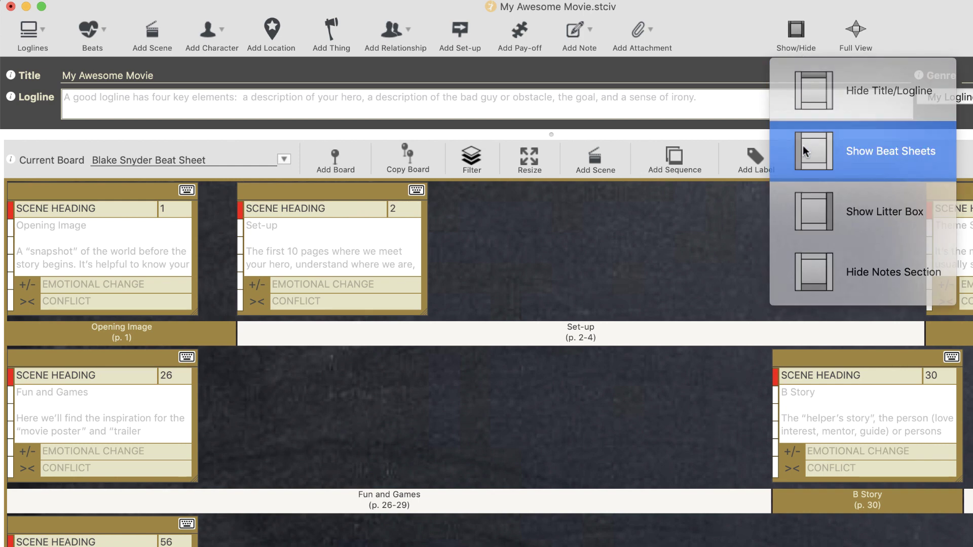
{"action": "left_click", "coordinate": [803, 145]}
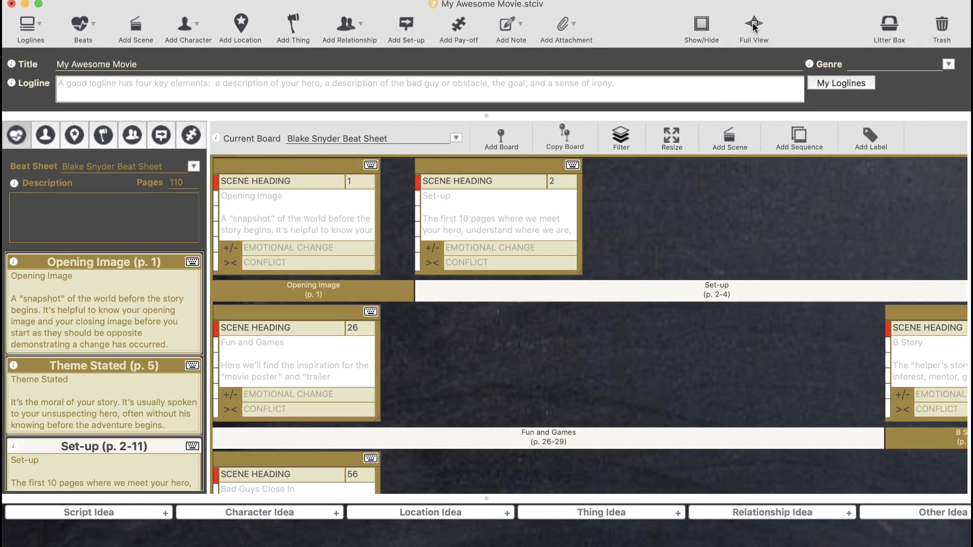
Show the beats in full view, and restore the standard layout
{"action": "left_click", "coordinate": [857, 29]}
{"action": "left_click", "coordinate": [762, 130]}
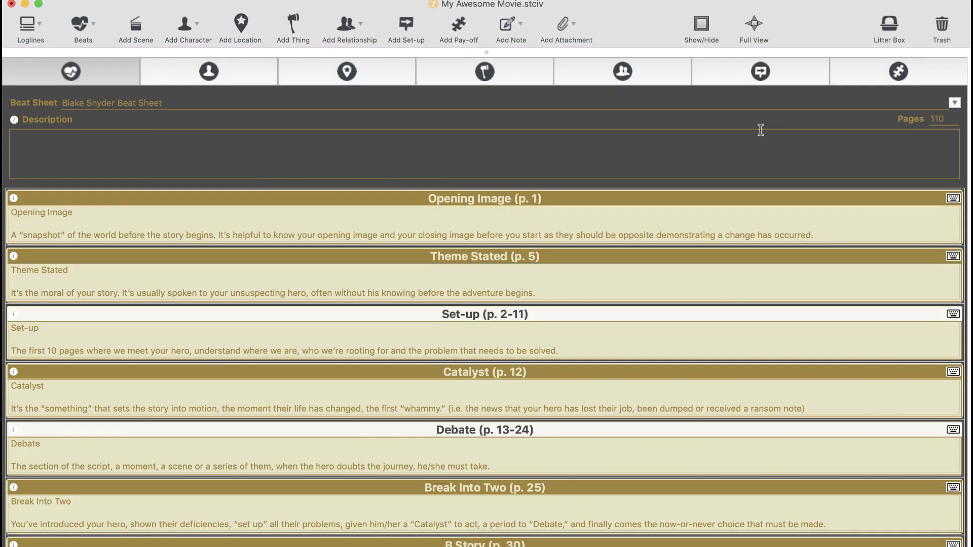
{"action": "left_click", "coordinate": [755, 26]}
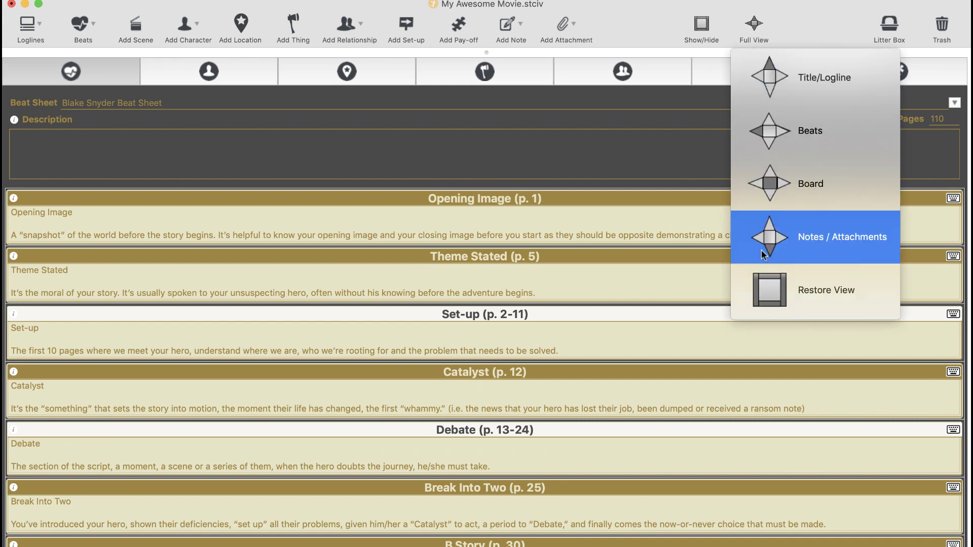
{"action": "left_click", "coordinate": [762, 275]}
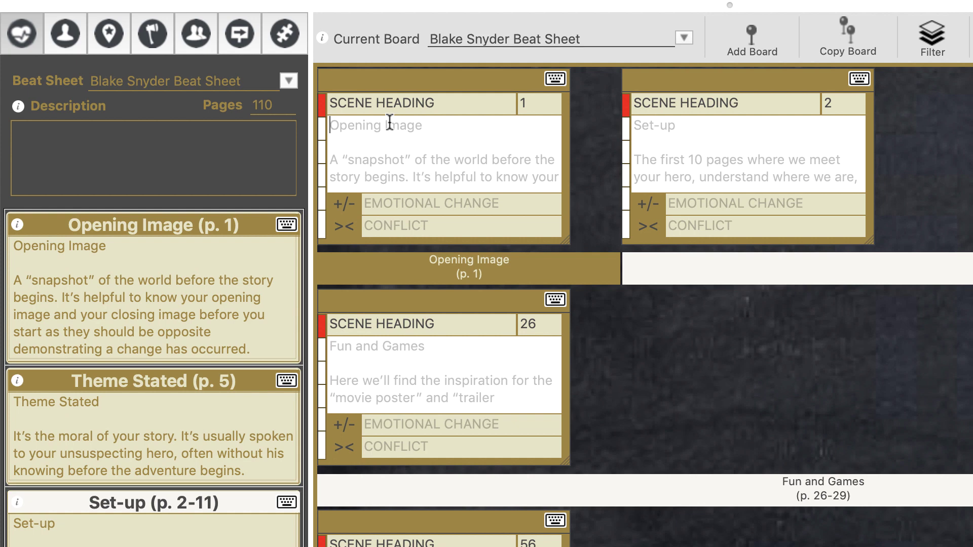
Enter "Bob works at his laptop." as the description on the Opening Image scene card
{"action": "type", "text": "Bob work"}
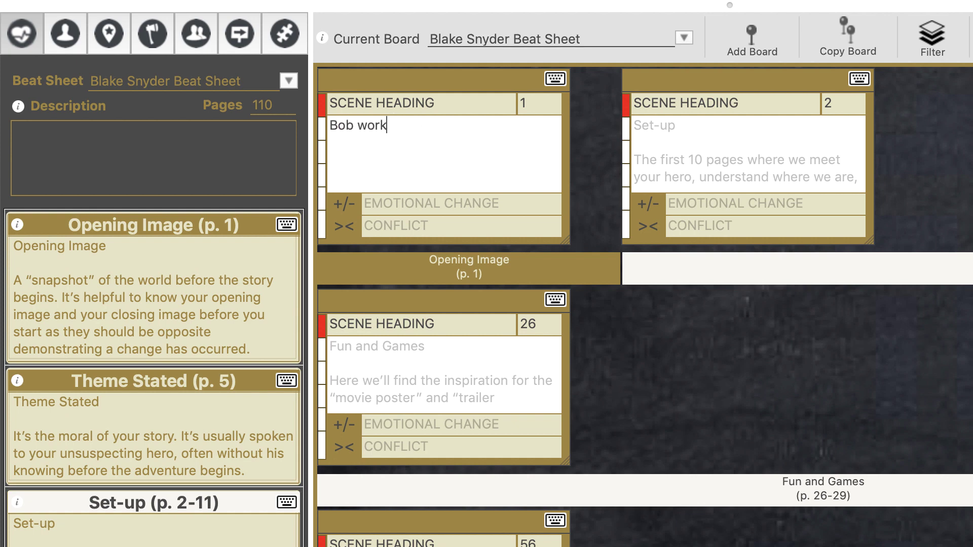
{"action": "type", "text": "s at his laptop."}
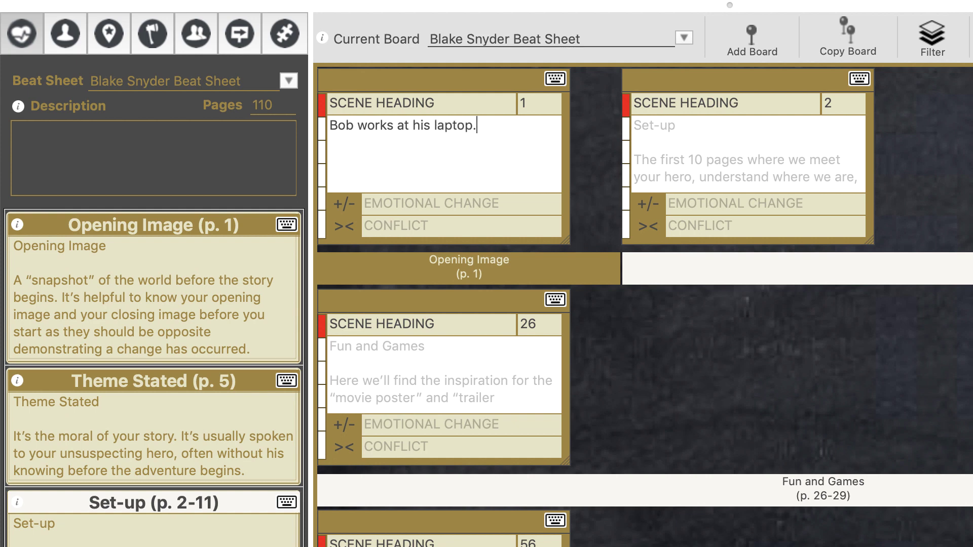
{"action": "left_click", "coordinate": [385, 204]}
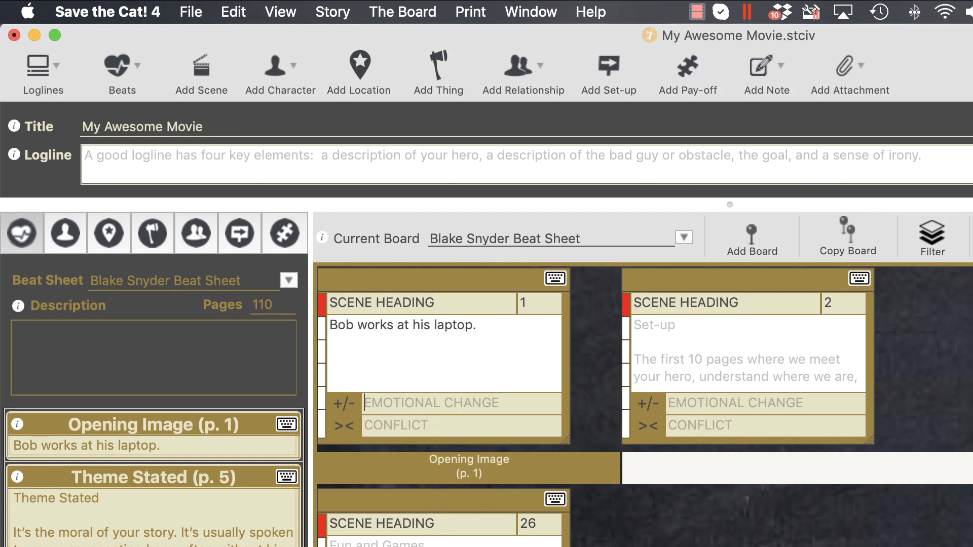
Check the project's preference setting for syncing beat scene cards with beats
{"action": "left_click", "coordinate": [86, 15]}
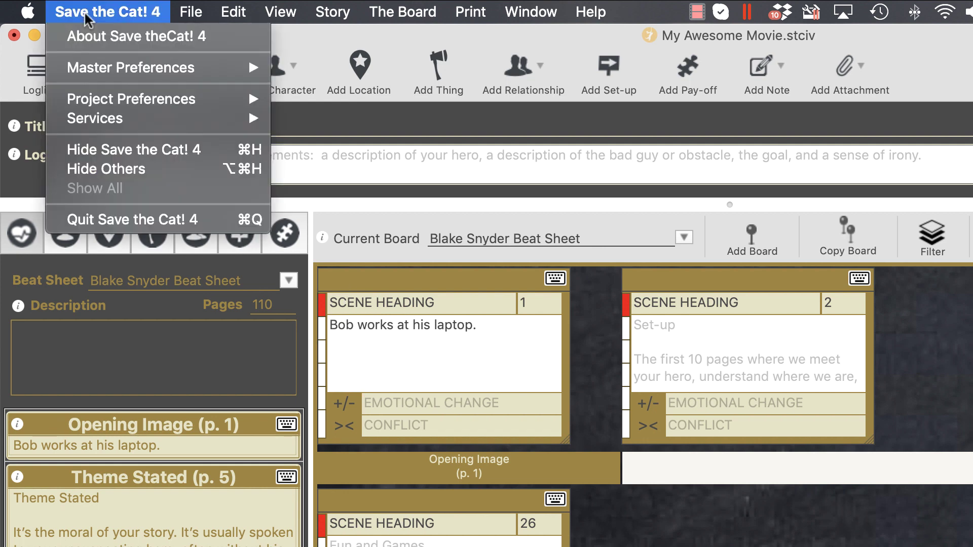
{"action": "mouse_move", "coordinate": [130, 99]}
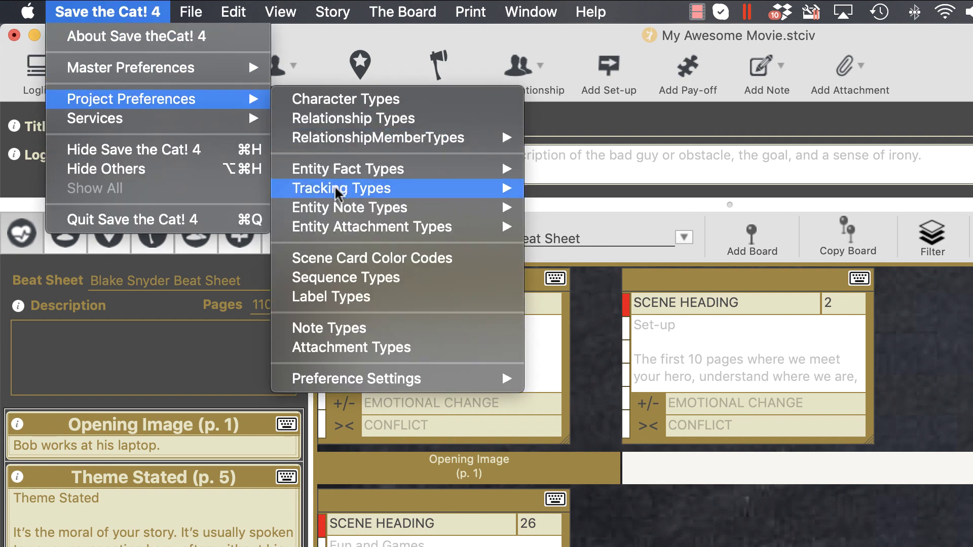
{"action": "mouse_move", "coordinate": [400, 380]}
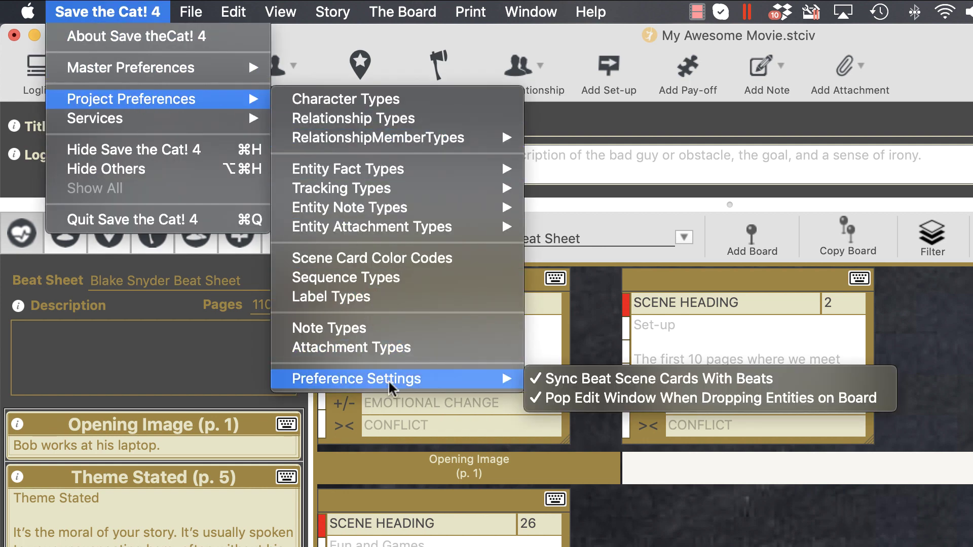
{"action": "left_click", "coordinate": [574, 380]}
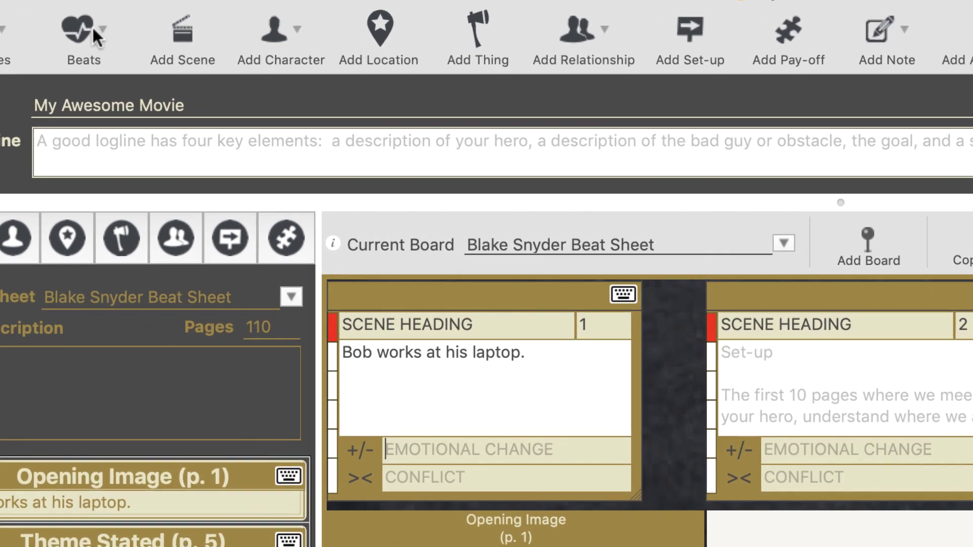
Create a new blank beat sheet and check the list of available beat sheets
{"action": "left_click", "coordinate": [128, 63]}
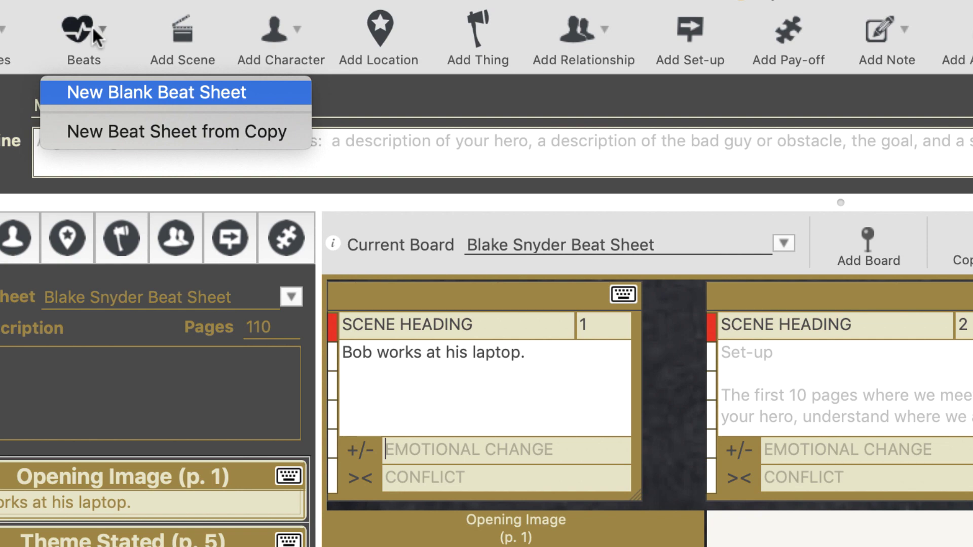
{"action": "left_click", "coordinate": [88, 92]}
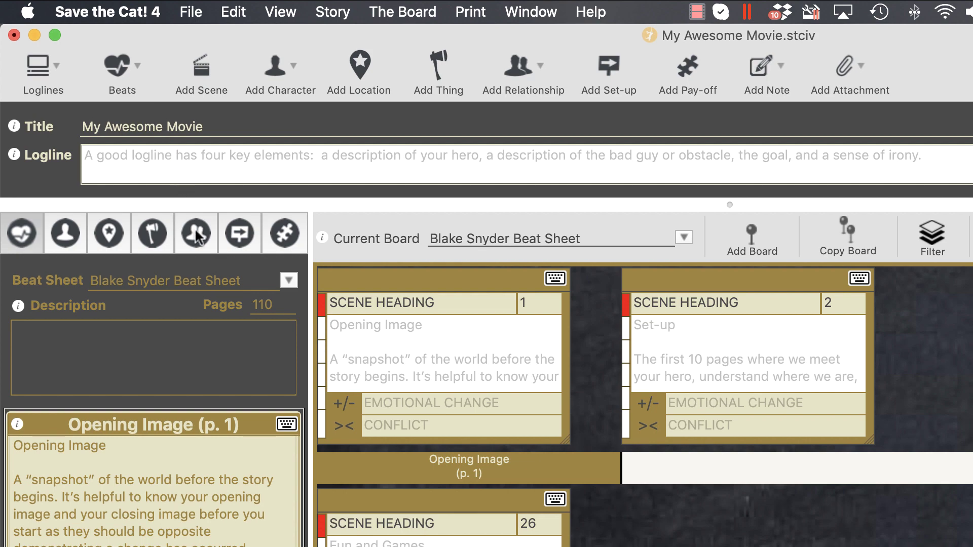
{"action": "left_click", "coordinate": [288, 281]}
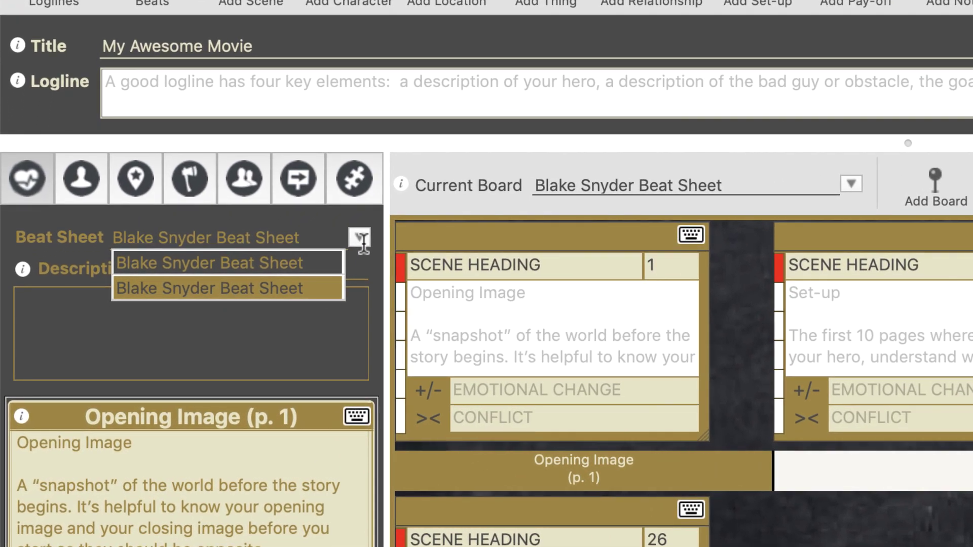
{"action": "left_click", "coordinate": [362, 239]}
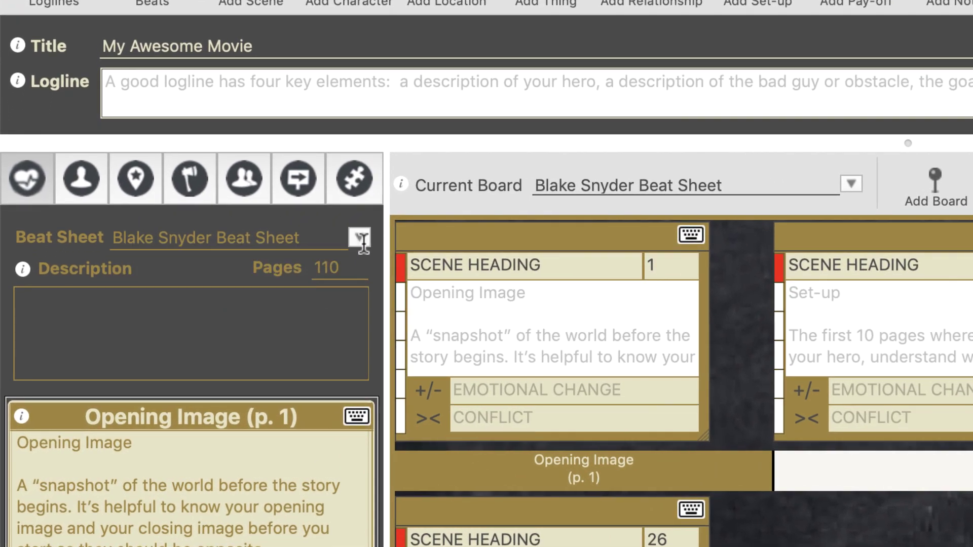
Rename the new beat sheet as Short Story
{"action": "left_click_drag", "start_coordinate": [317, 238], "coordinate": [93, 231]}
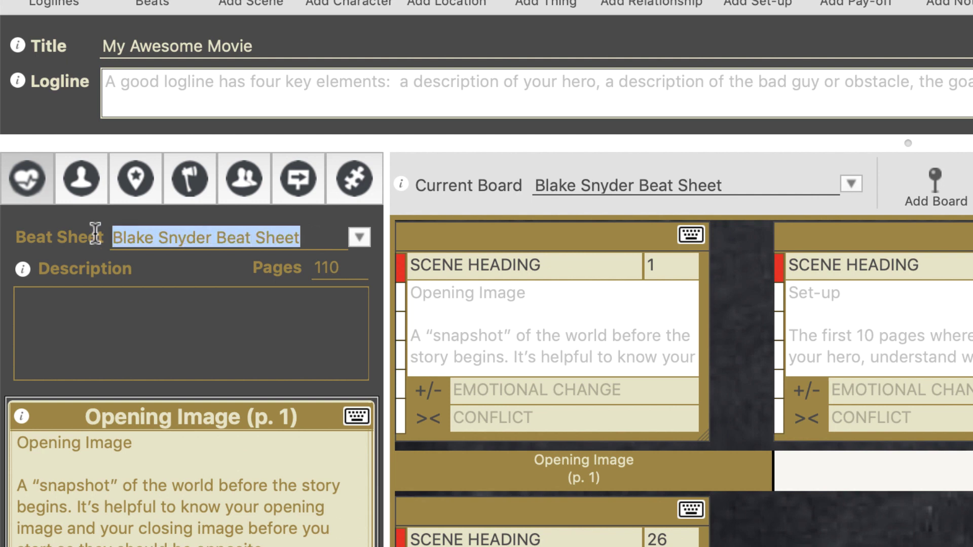
{"action": "key", "text": "BackSpace"}
{"action": "type", "text": "Short Story"}
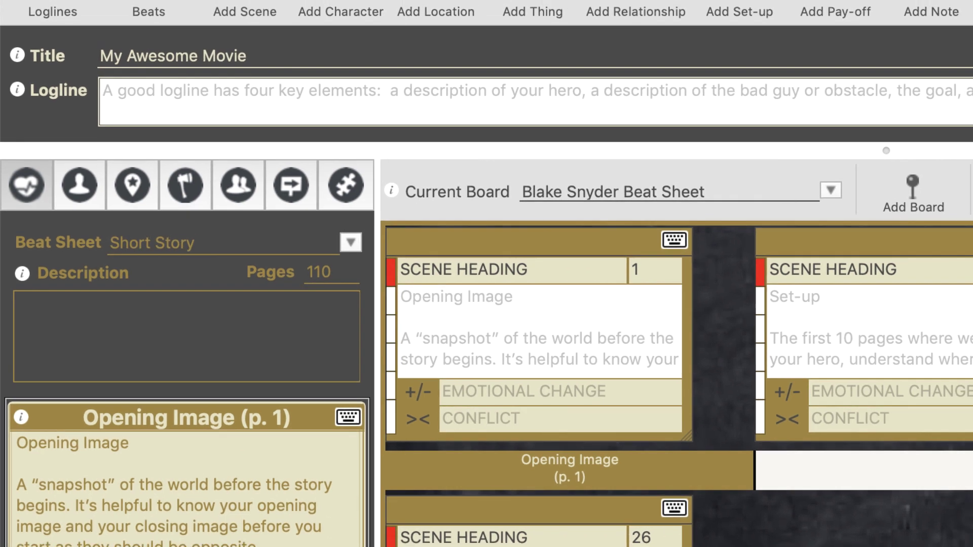
{"action": "key", "text": "Tab"}
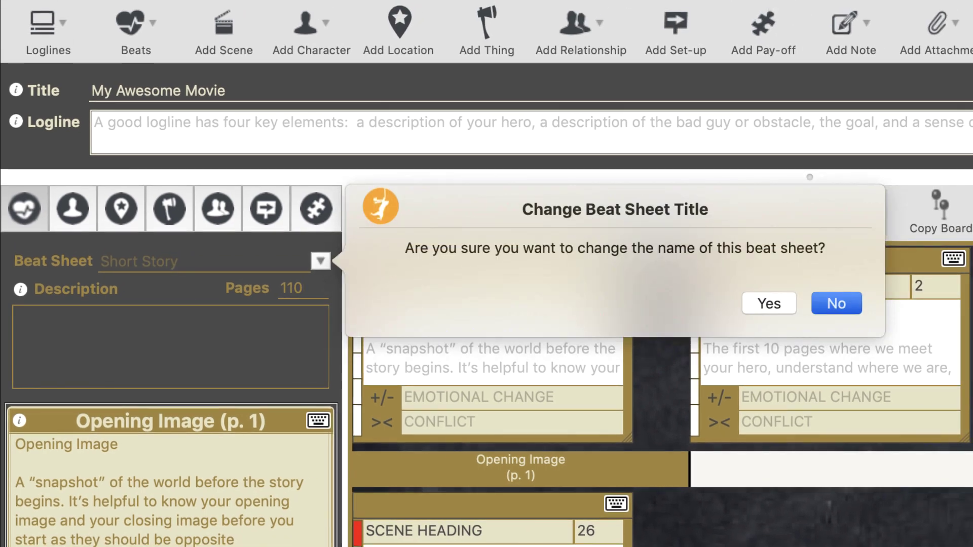
{"action": "left_click", "coordinate": [774, 304]}
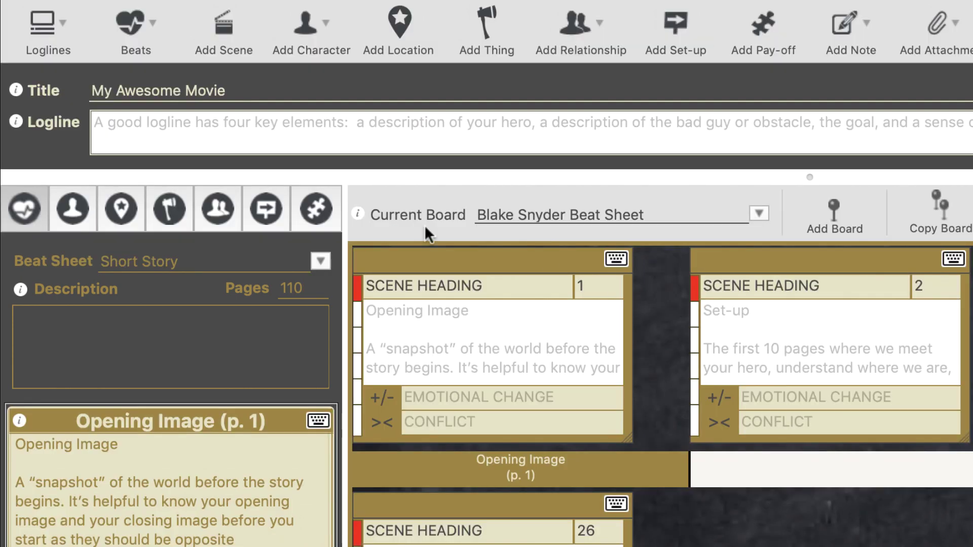
{"action": "left_click", "coordinate": [146, 23]}
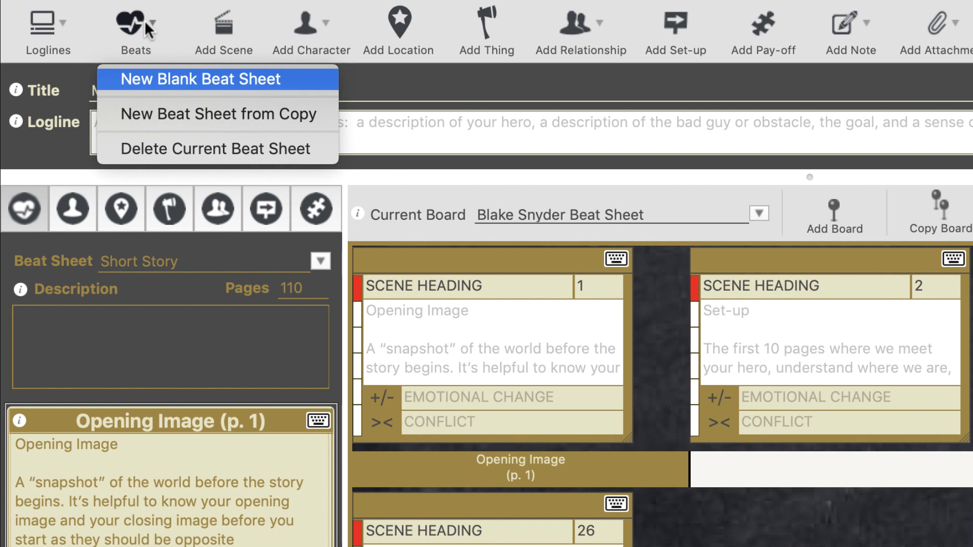
{"action": "left_click", "coordinate": [145, 20]}
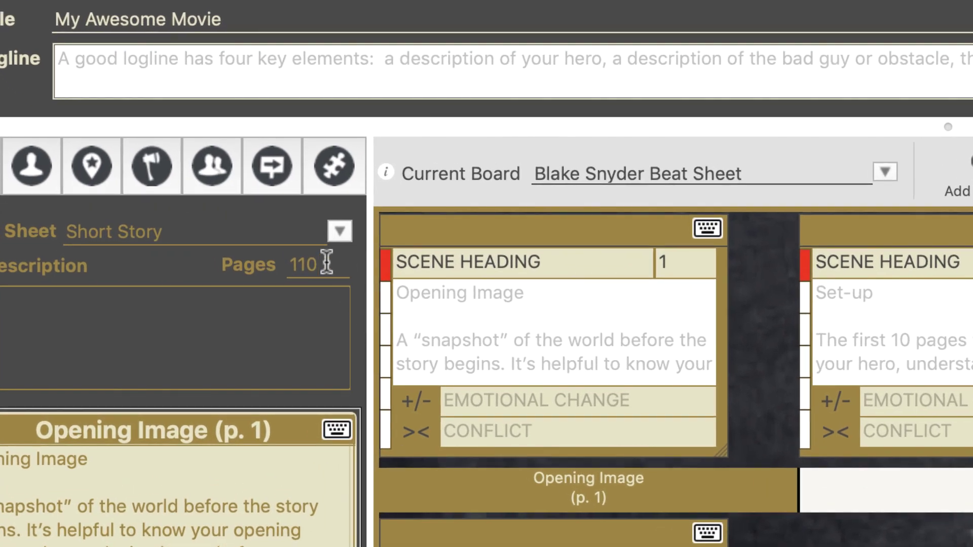
Set the Short Story beat sheet's length to 20 pages and review the beats' page ranges
{"action": "left_click_drag", "start_coordinate": [328, 263], "coordinate": [292, 263]}
{"action": "type", "text": "20"}
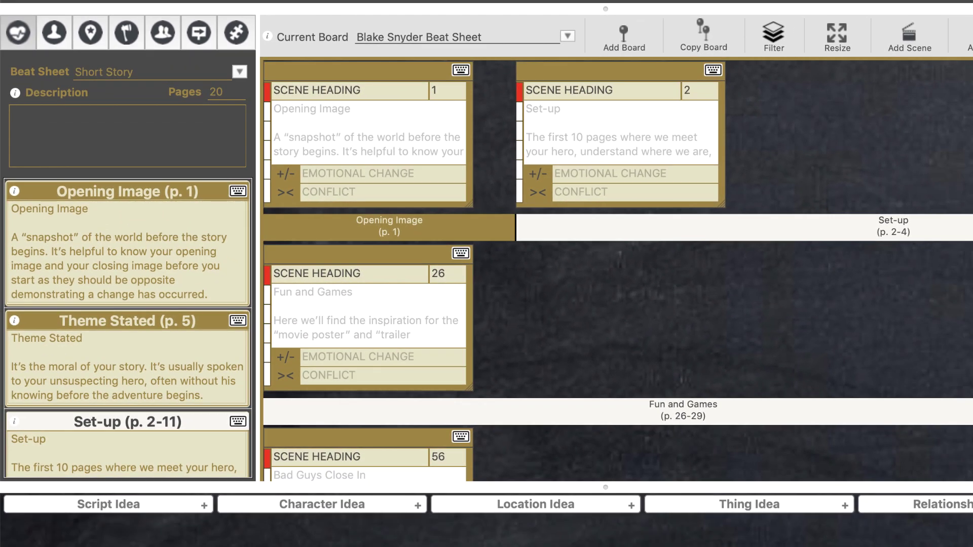
{"action": "key", "text": "Tab"}
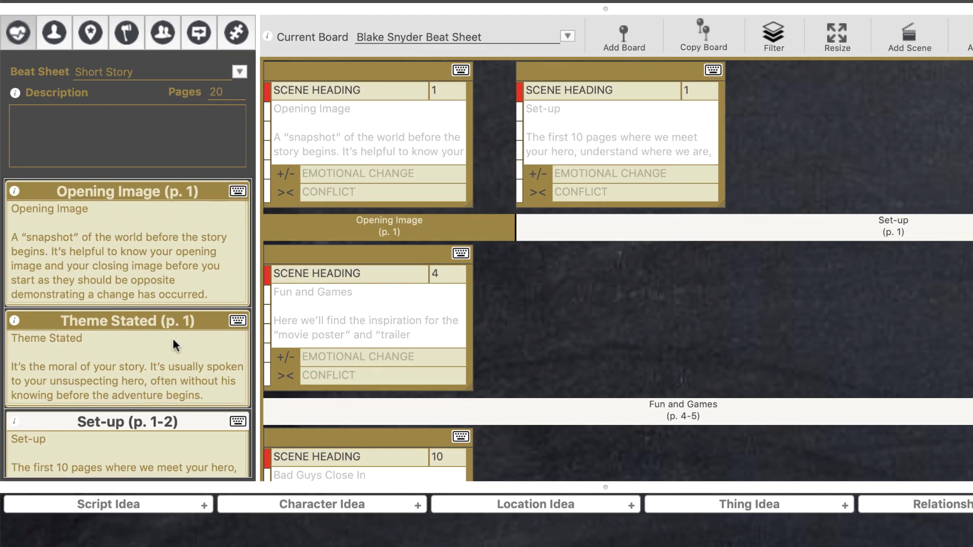
{"action": "scroll", "coordinate": [173, 340], "scroll_direction": "down", "scroll_amount": 15}
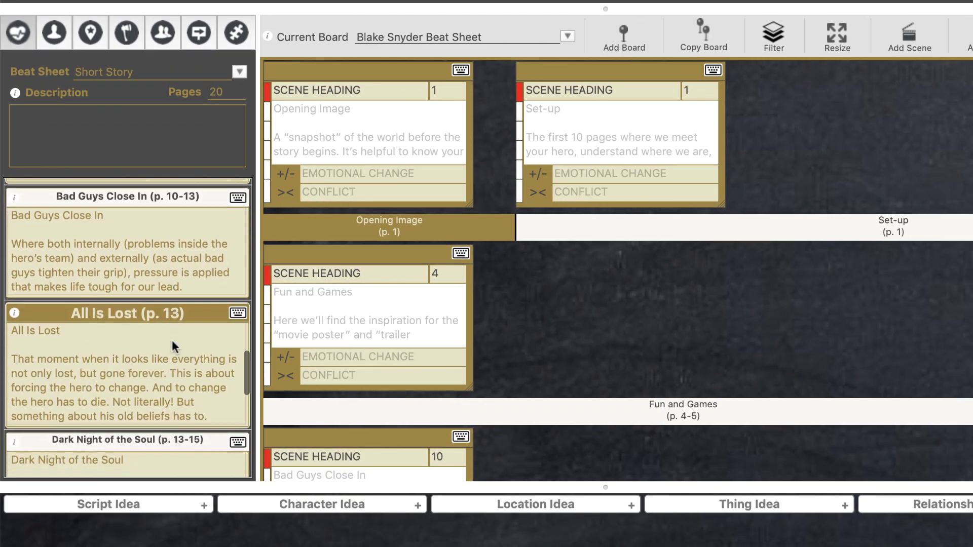
{"action": "scroll", "coordinate": [172, 340], "scroll_direction": "down", "scroll_amount": 10}
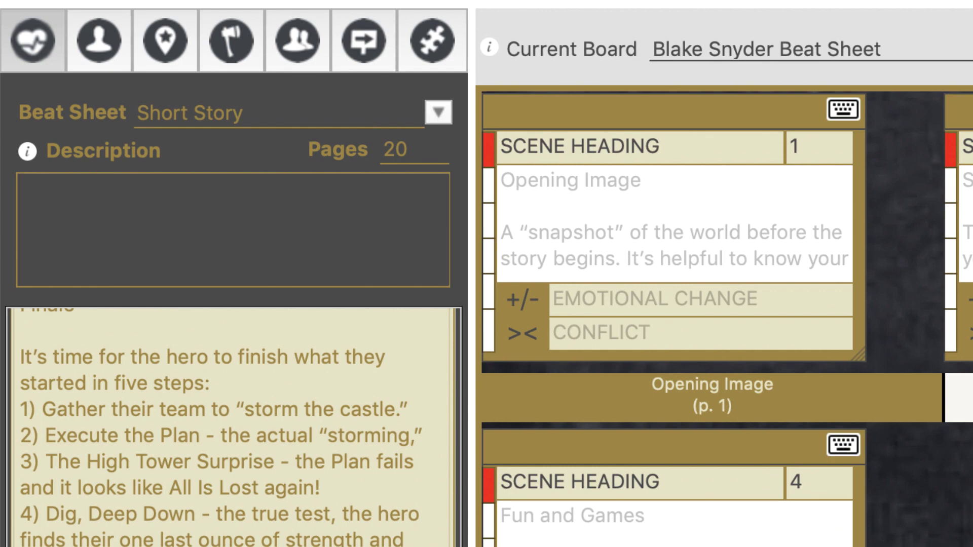
Switch from the Short Story beat sheet to the Blake Snyder Beat Sheet
{"action": "left_click", "coordinate": [439, 114]}
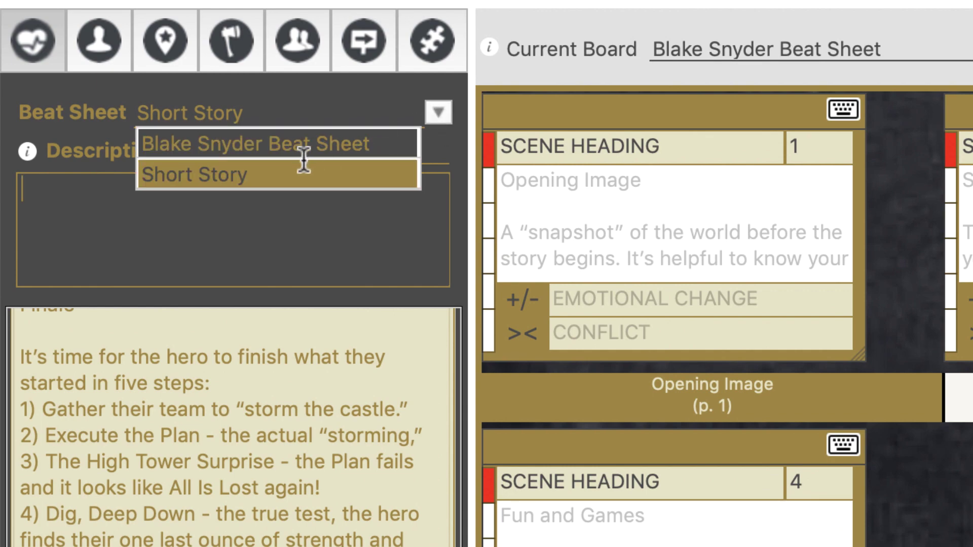
{"action": "left_click", "coordinate": [295, 144]}
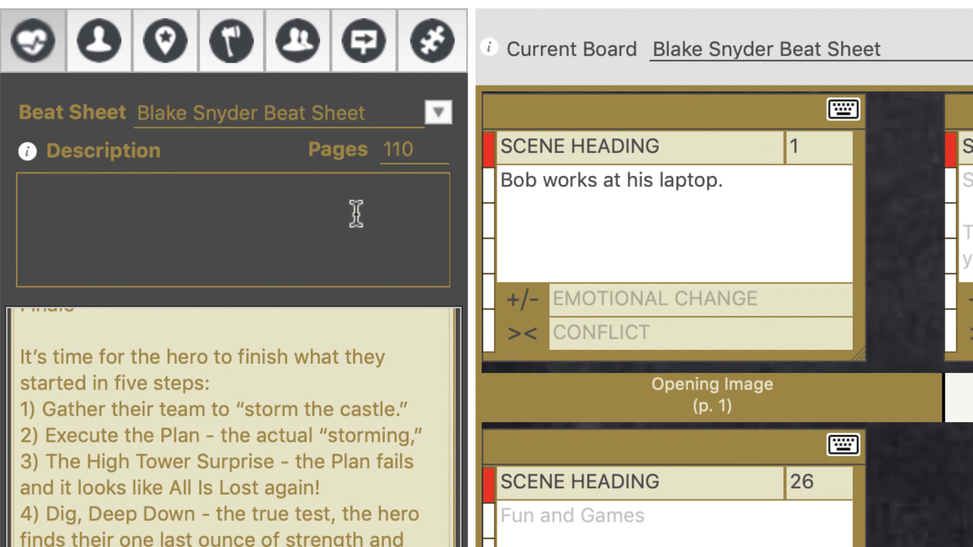
{"action": "scroll", "coordinate": [274, 492], "scroll_direction": "up", "scroll_amount": 20}
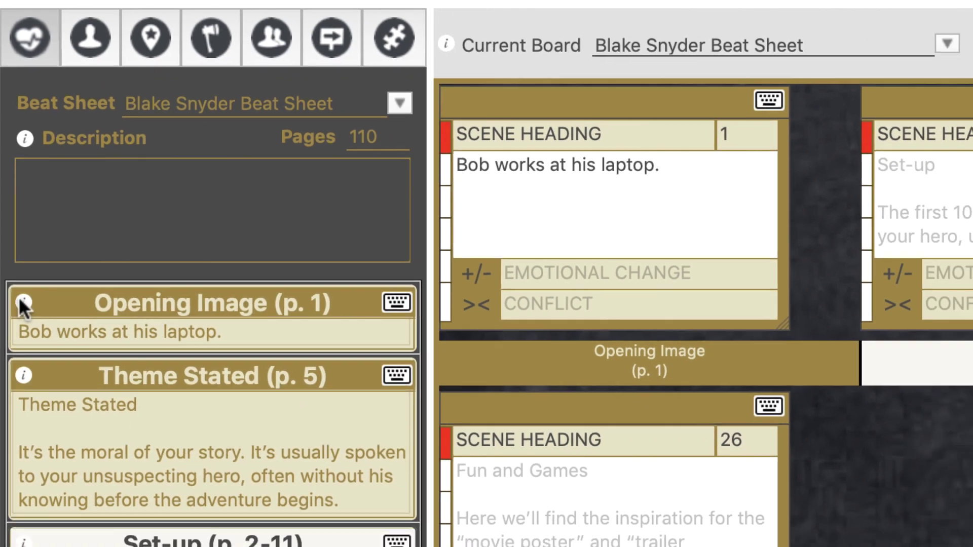
Read the advice for the Opening Image beat and close it
{"action": "left_click", "coordinate": [26, 331]}
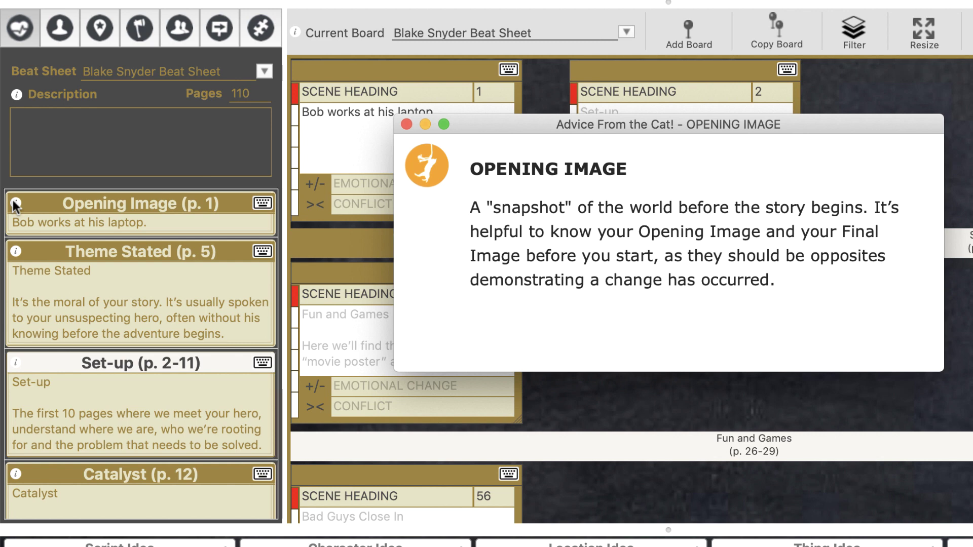
{"action": "left_click", "coordinate": [407, 124]}
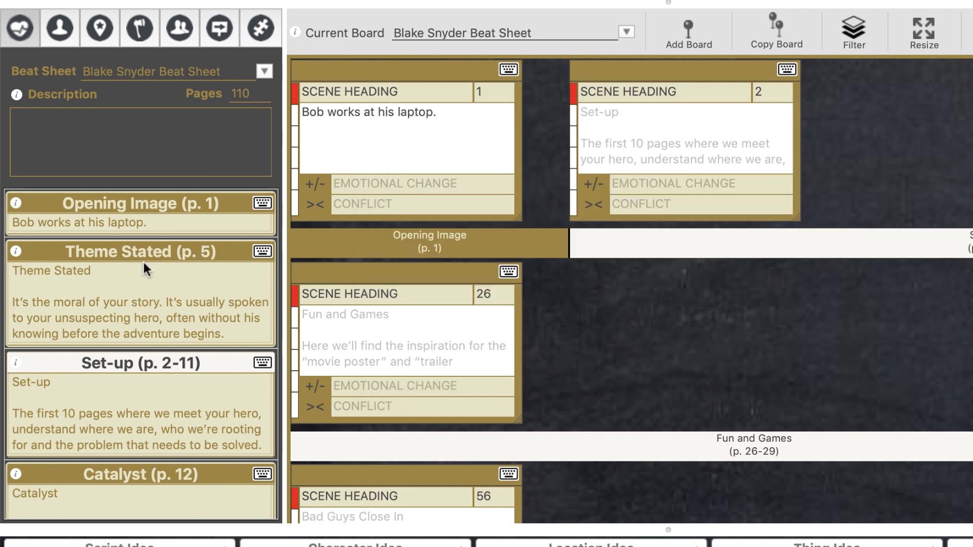
Open the Opening Image beat's details and add a Characters note reading "Bob has an expensive laptop."
{"action": "left_click", "coordinate": [262, 198]}
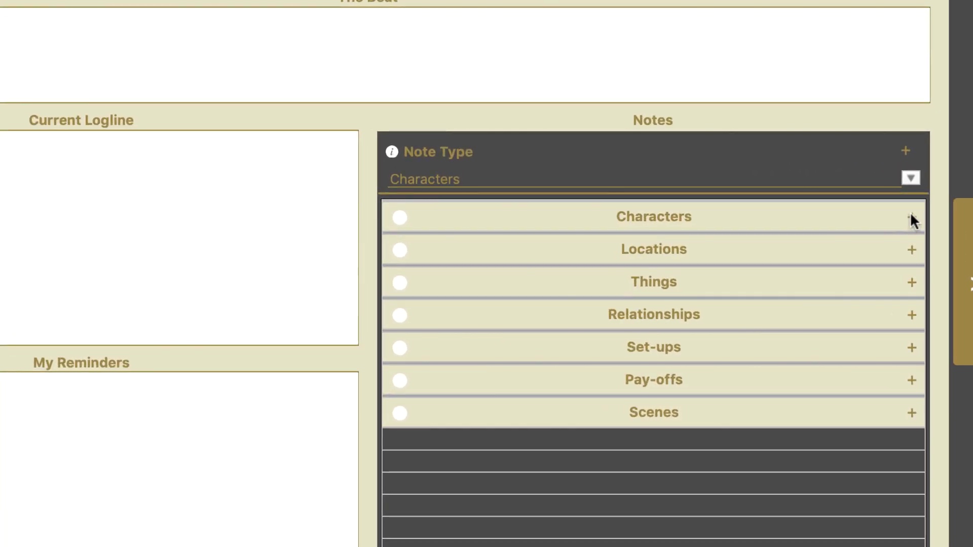
{"action": "left_click", "coordinate": [912, 218]}
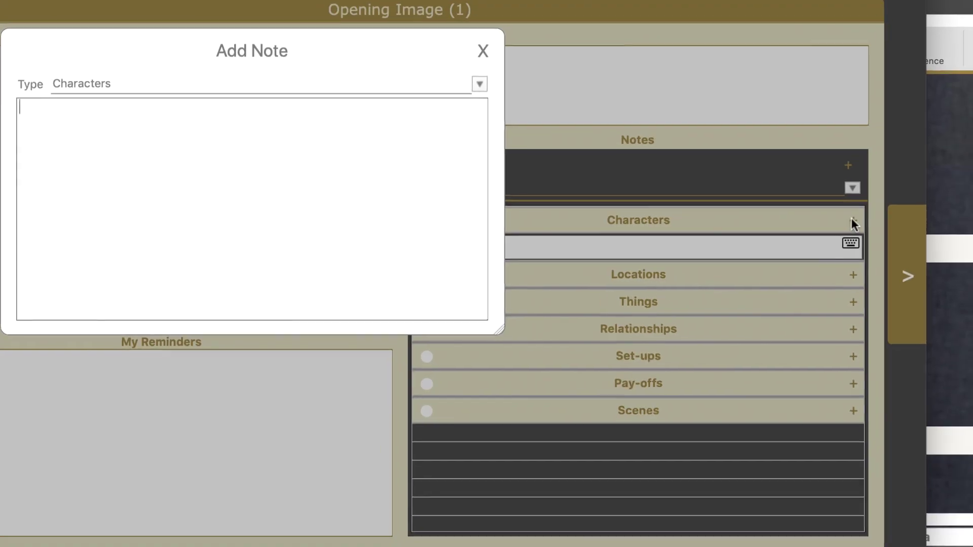
{"action": "left_click", "coordinate": [290, 189]}
{"action": "type", "text": "B"}
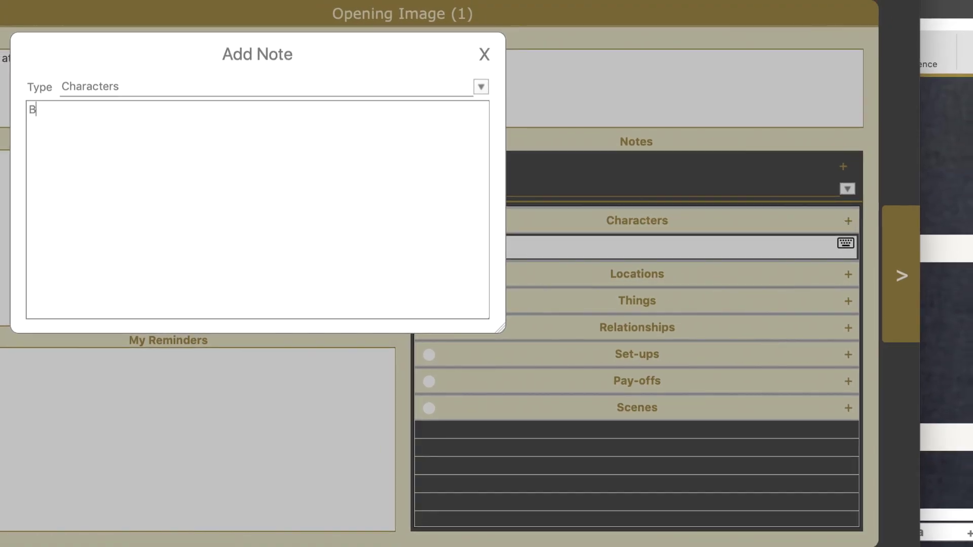
{"action": "type", "text": "ob has an expensive"}
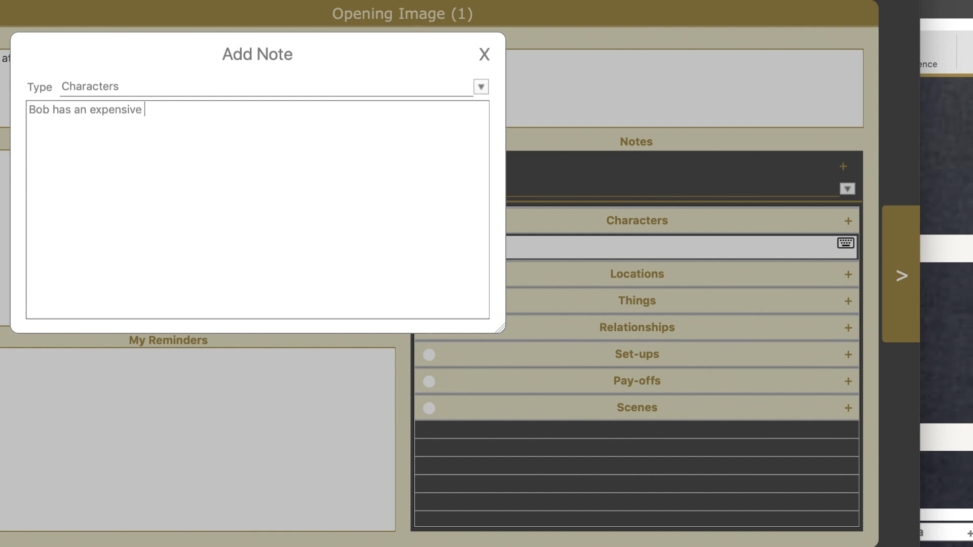
{"action": "type", "text": " laptop."}
{"action": "left_click", "coordinate": [483, 53]}
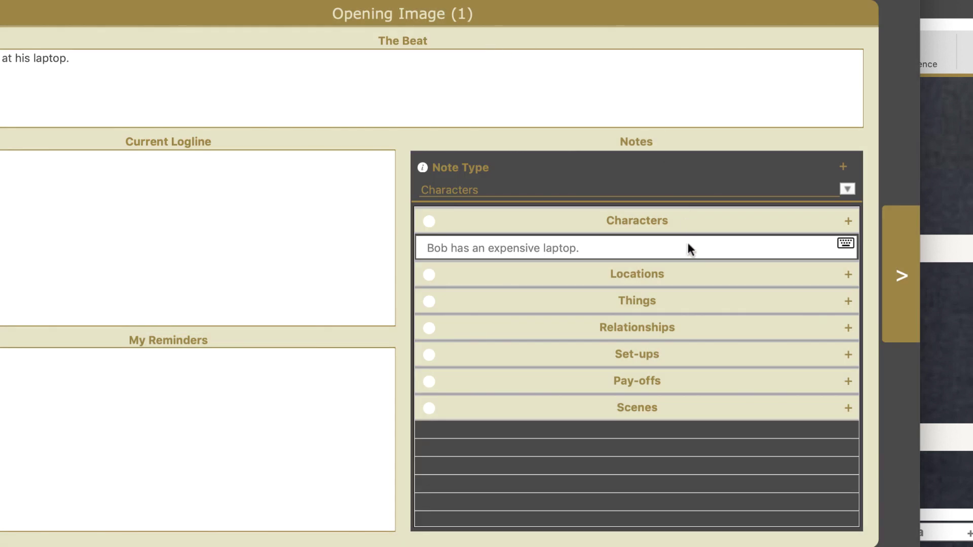
Move the laptop note from Characters to Things and append "A MacBook Pro." to its text
{"action": "left_click_drag", "start_coordinate": [690, 250], "coordinate": [695, 323]}
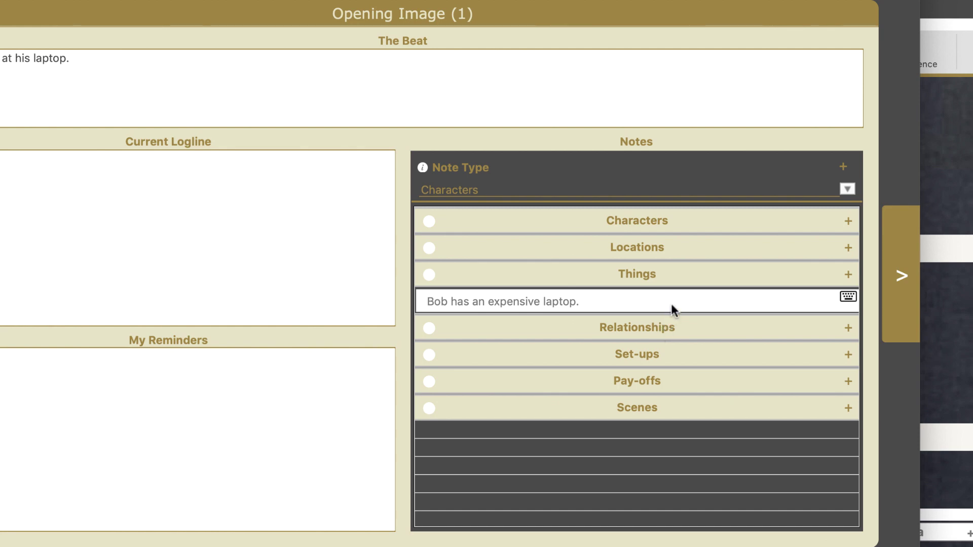
{"action": "left_click", "coordinate": [847, 298]}
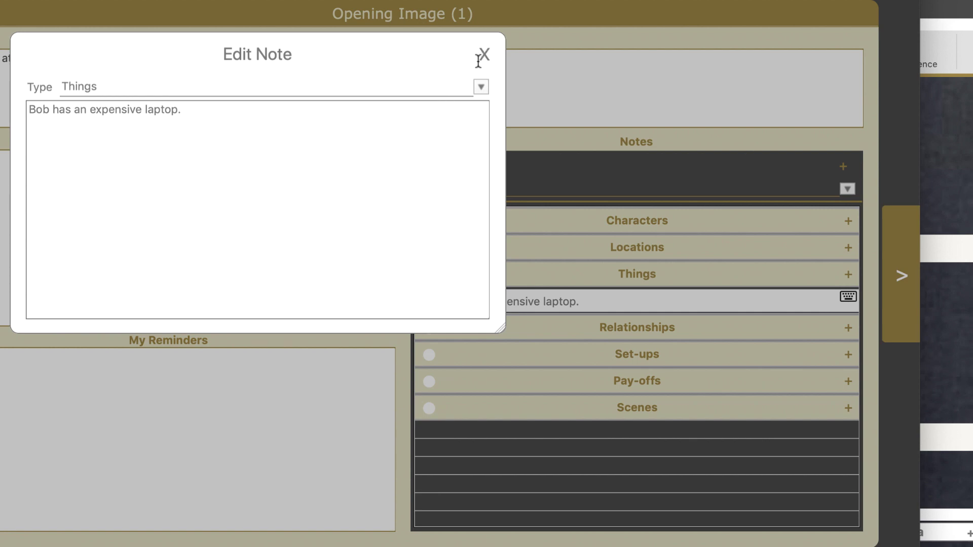
{"action": "type", "text": "A Mac"}
{"action": "key", "text": "BackSpace"}
{"action": "type", "text": "Book Pro"}
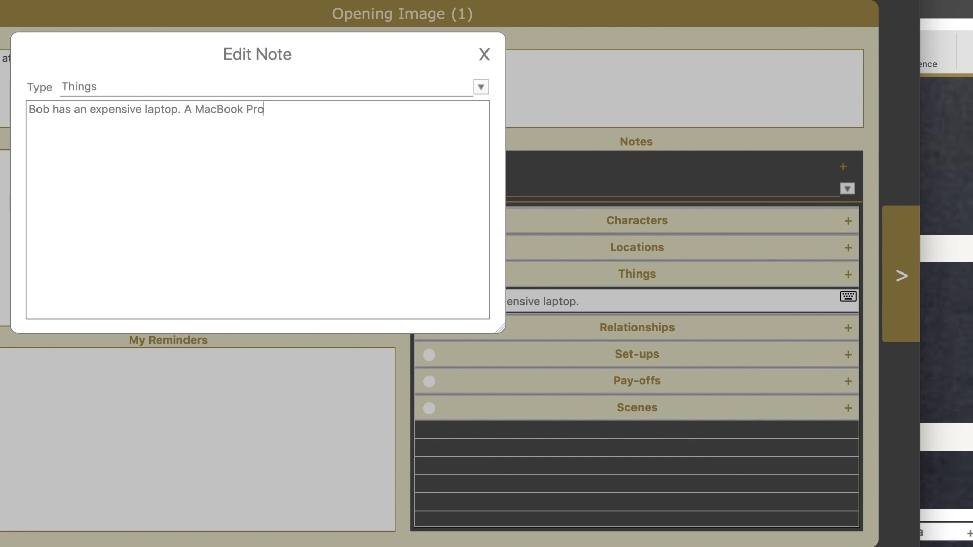
{"action": "type", "text": "."}
{"action": "left_click", "coordinate": [483, 56]}
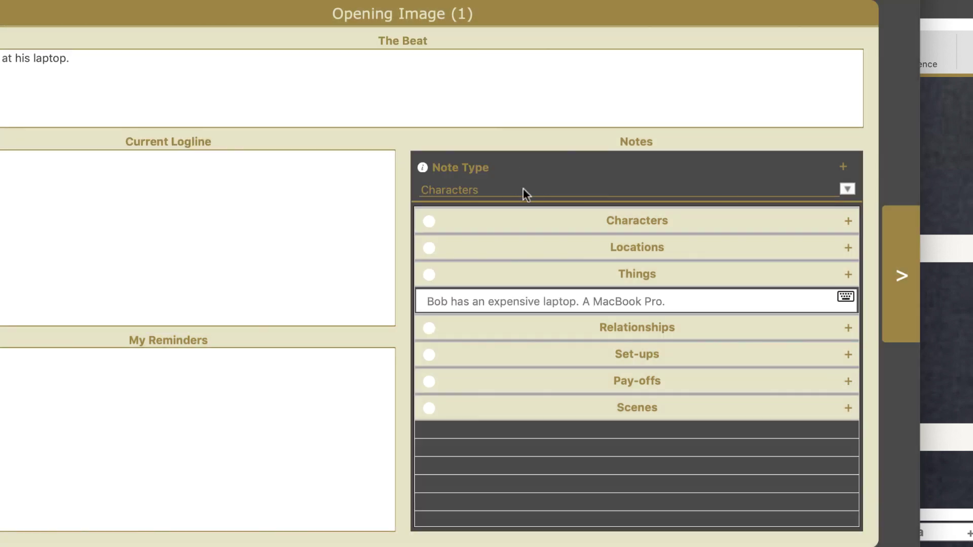
Delete the laptop note from the Opening Image beat's Things category
{"action": "left_click_drag", "start_coordinate": [571, 299], "coordinate": [882, 0]}
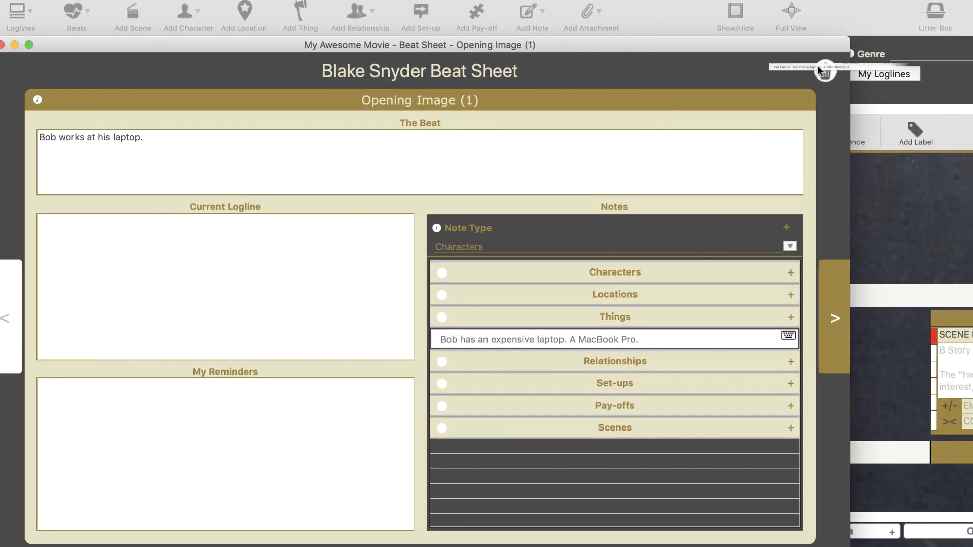
{"action": "left_click_drag", "start_coordinate": [819, 69], "coordinate": [824, 70]}
{"action": "left_click", "coordinate": [766, 97]}
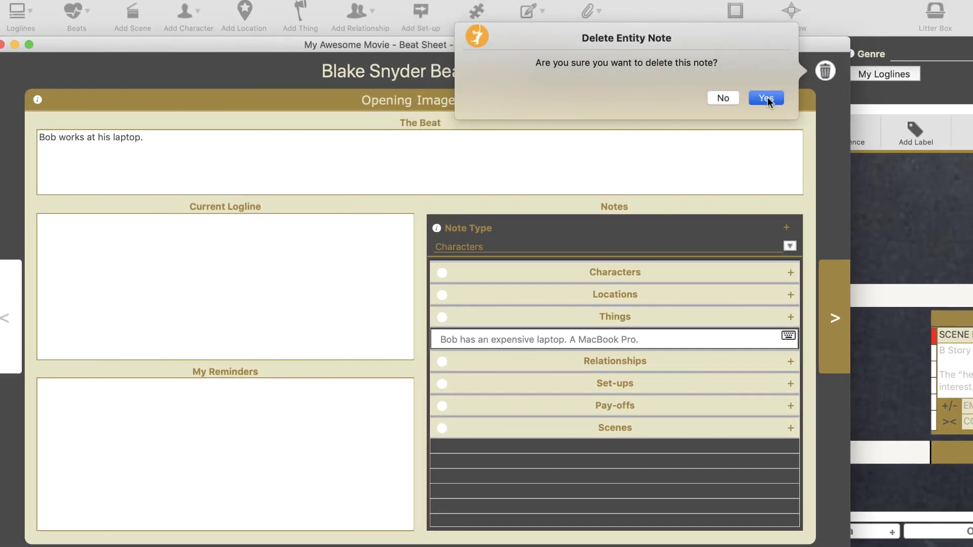
Add a custom note type named New Category to the beat's notes
{"action": "left_click_drag", "start_coordinate": [508, 247], "coordinate": [426, 247]}
{"action": "type", "text": "New Cae"}
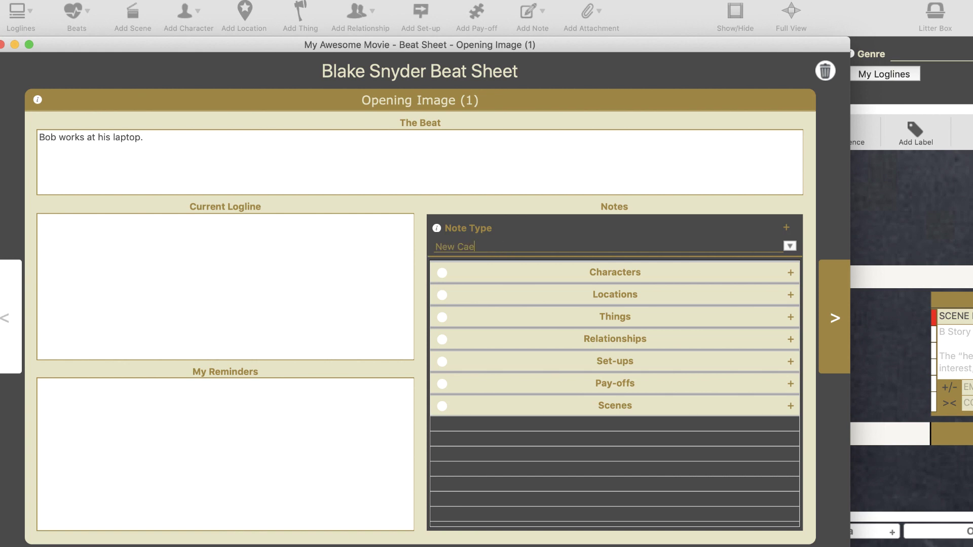
{"action": "key", "text": "BackSpace"}
{"action": "type", "text": "tegory"}
{"action": "key", "text": "Return"}
{"action": "left_click", "coordinate": [393, 274]}
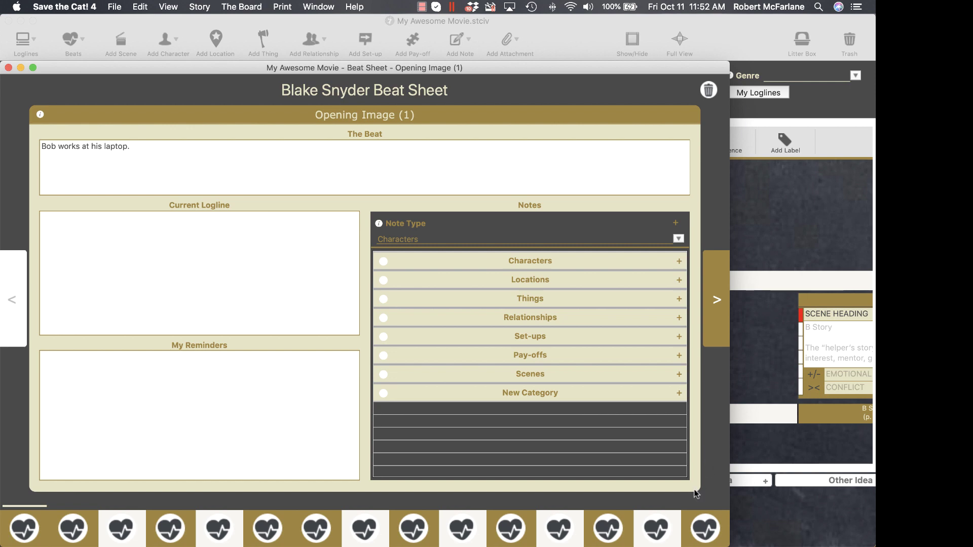
Preview the Theme Stated and Set-up beats in the beat strip and open the Catalyst beat's details
{"action": "mouse_move", "coordinate": [81, 520]}
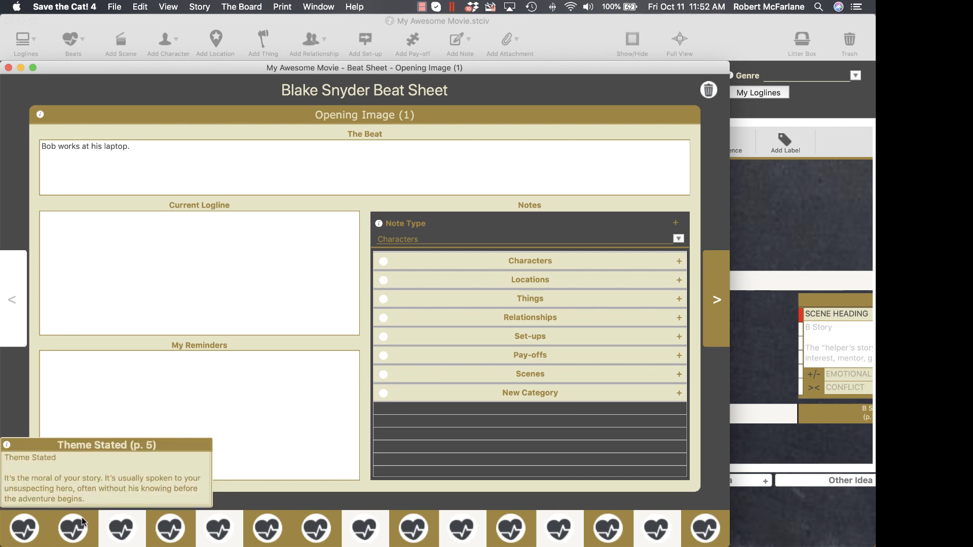
{"action": "mouse_move", "coordinate": [124, 521]}
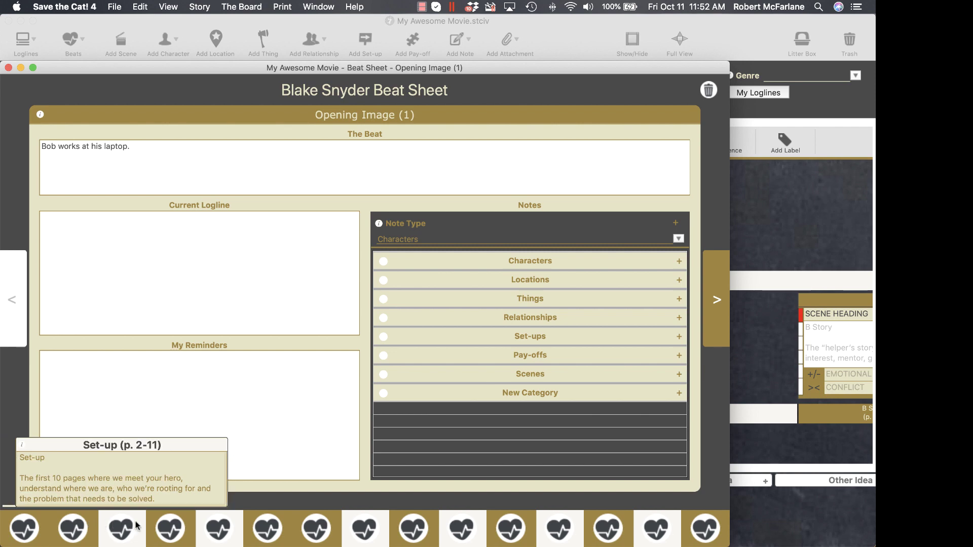
{"action": "mouse_move", "coordinate": [169, 528]}
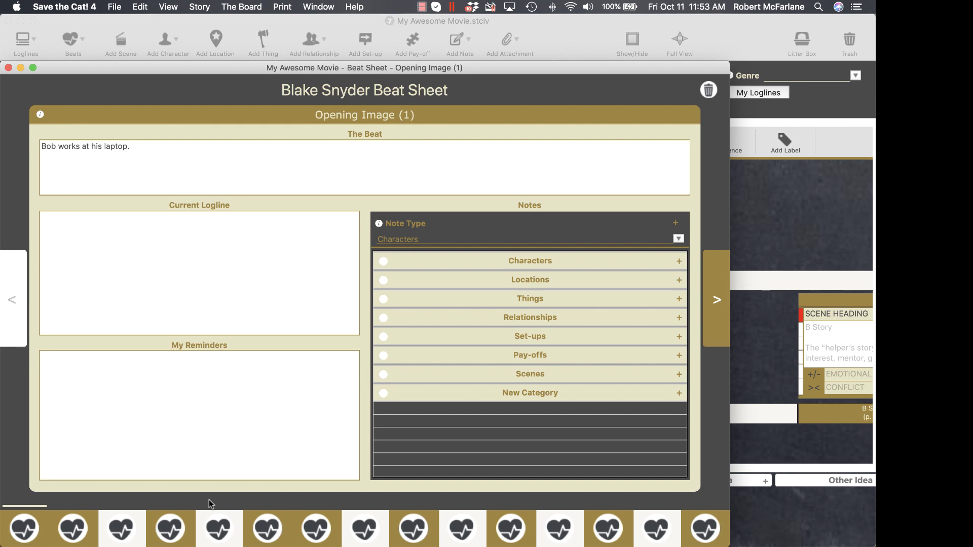
{"action": "left_click", "coordinate": [189, 515]}
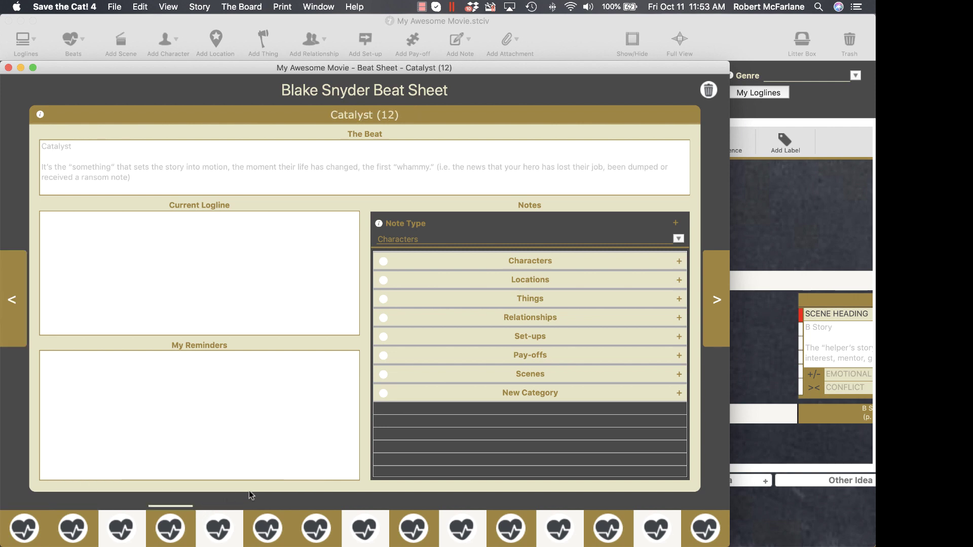
Page forward through the beat details from Catalyst to B Story and back to Debate
{"action": "left_click", "coordinate": [712, 296]}
{"action": "left_click", "coordinate": [711, 296]}
{"action": "left_click", "coordinate": [711, 296]}
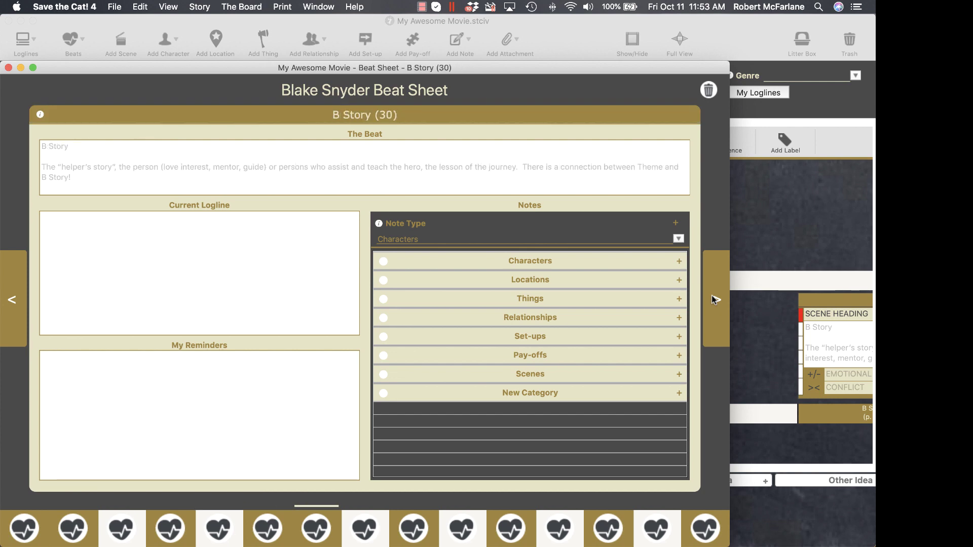
{"action": "left_click", "coordinate": [13, 305]}
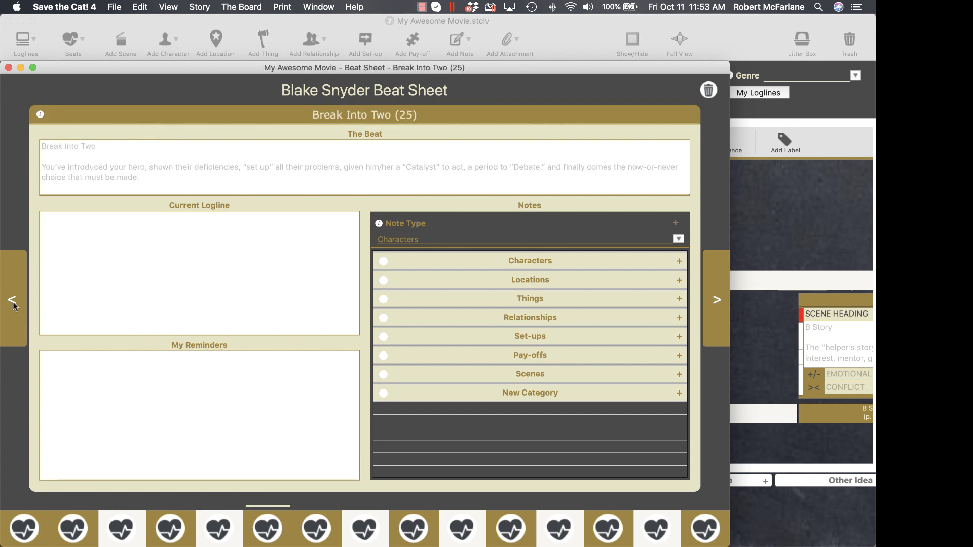
{"action": "left_click", "coordinate": [13, 304]}
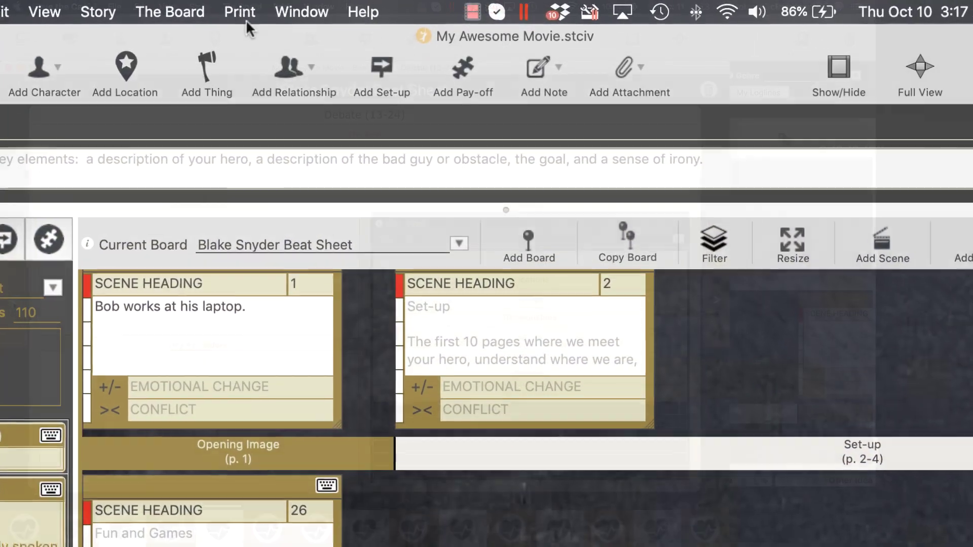
Review which story elements, including the beat sheet, are available for printing and dismiss the list
{"action": "left_click", "coordinate": [240, 12]}
{"action": "mouse_move", "coordinate": [304, 58]}
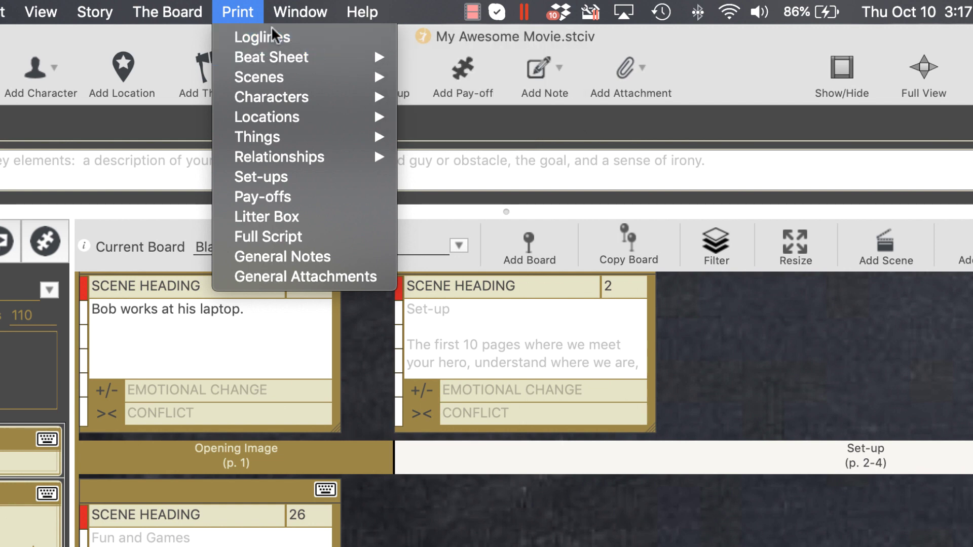
{"action": "left_click", "coordinate": [240, 12]}
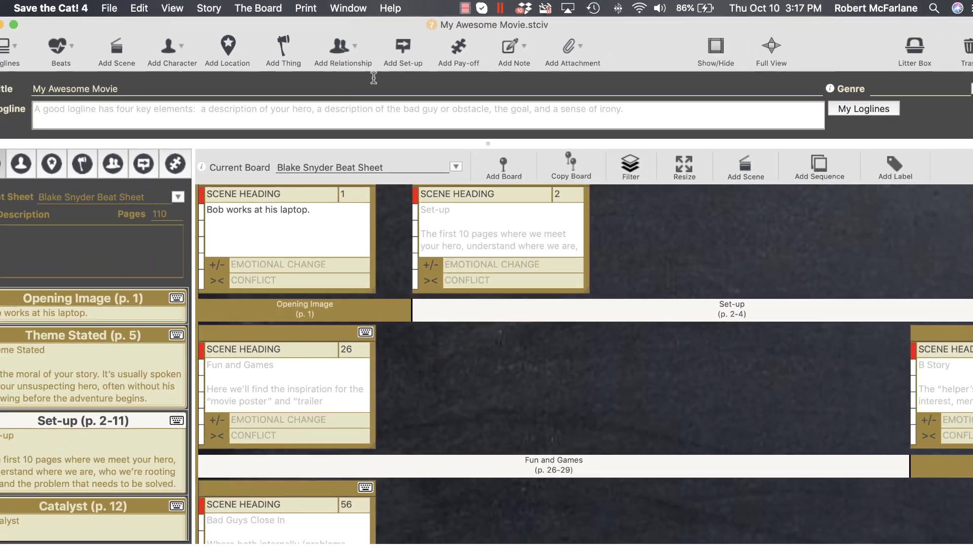